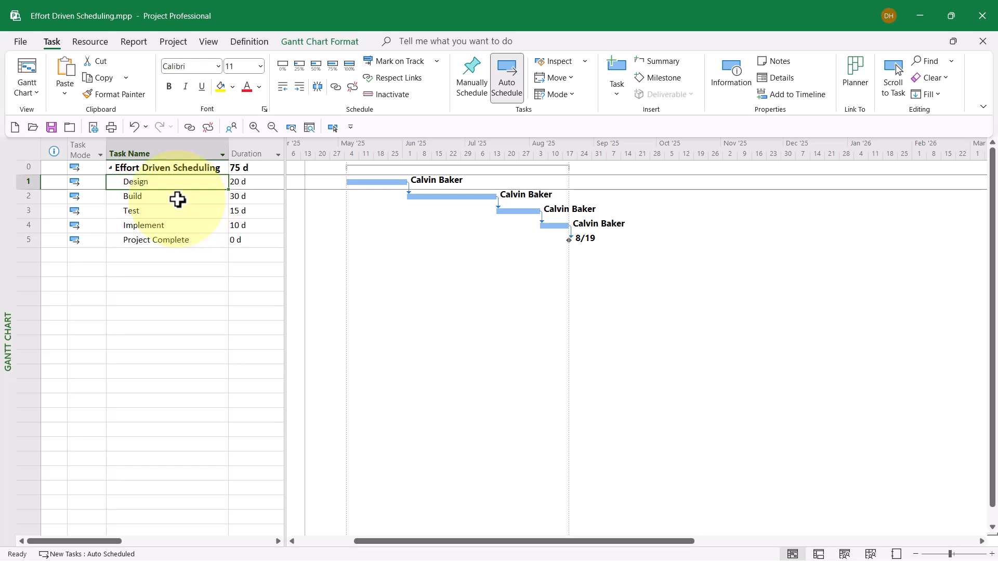
# - Select the Design task and show the split view with the Task Form below the Gantt chart
pyautogui.click(178, 199)
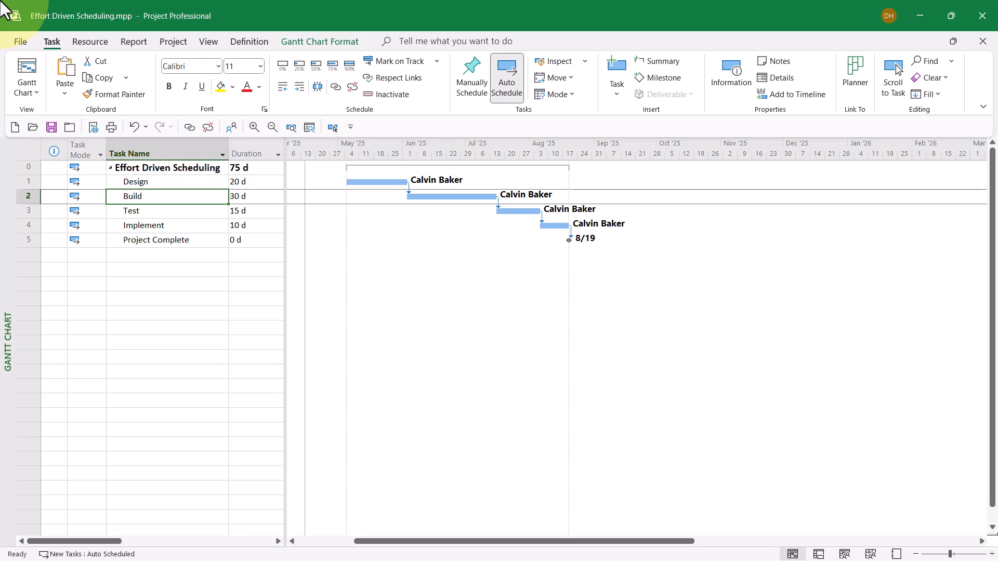
pyautogui.click(167, 184)
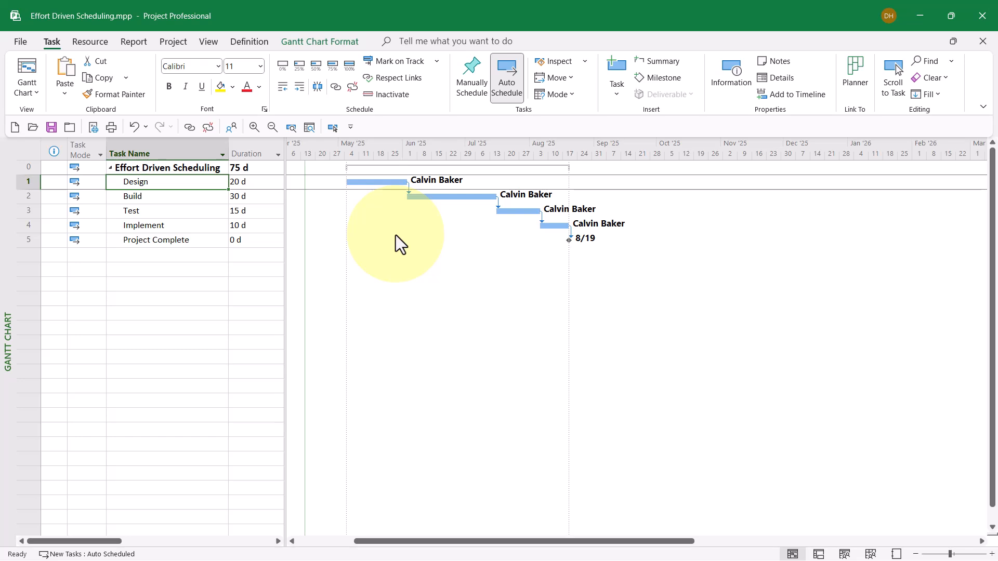
pyautogui.rightClick(404, 263)
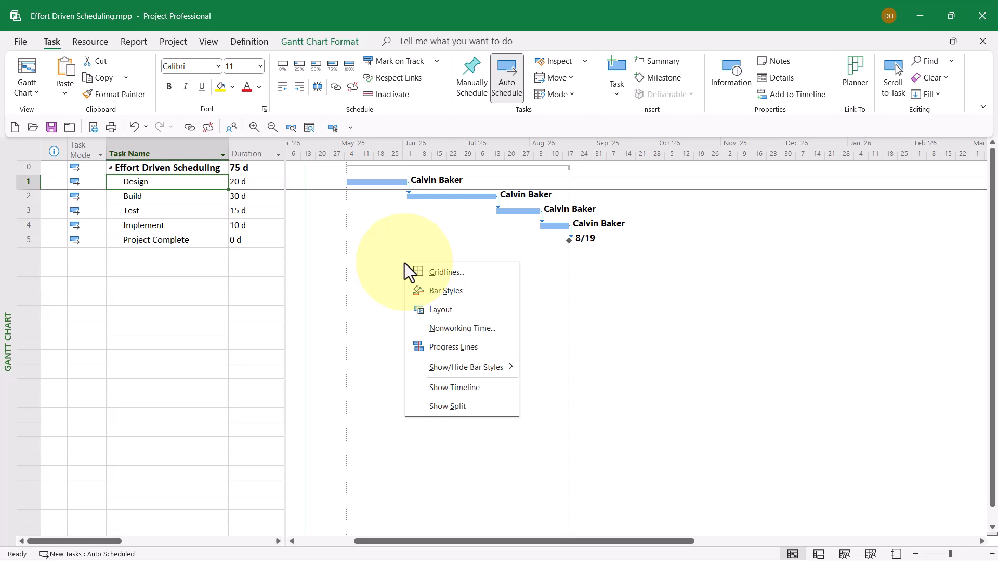
pyautogui.click(457, 404)
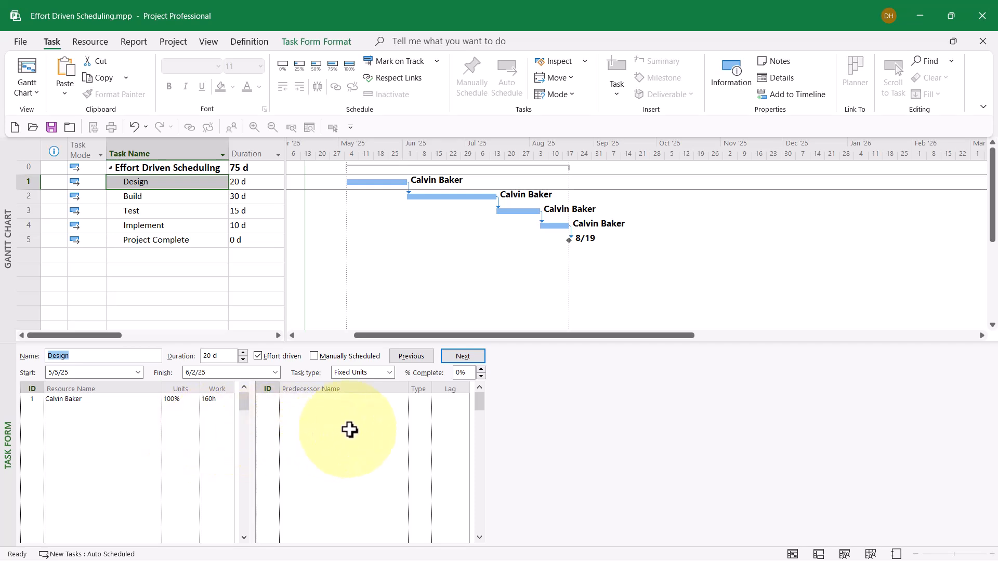
# - Set the Design task's type to Fixed Units with Effort driven checked and apply the form
pyautogui.click(389, 372)
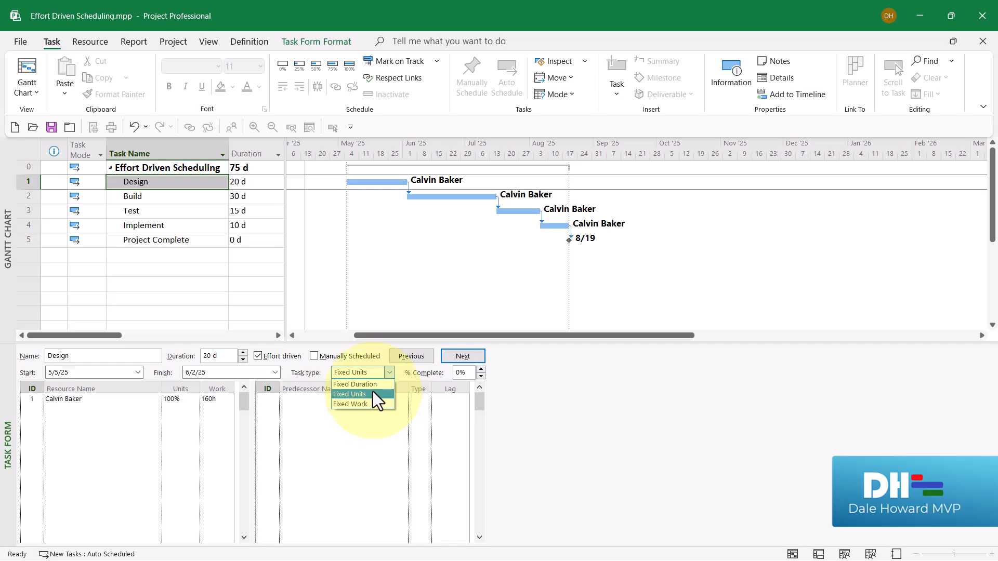
pyautogui.click(373, 392)
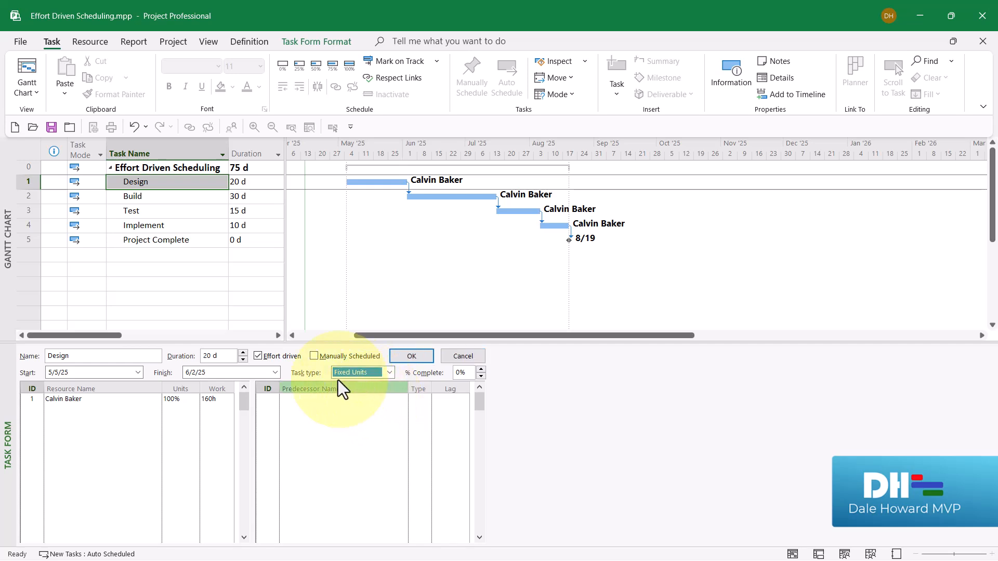
pyautogui.click(258, 356)
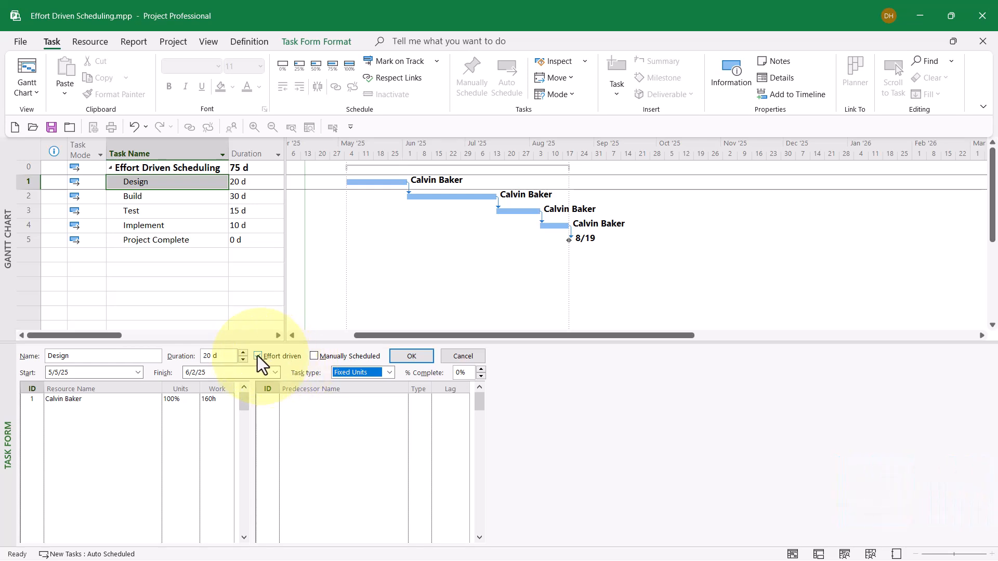
pyautogui.click(257, 355)
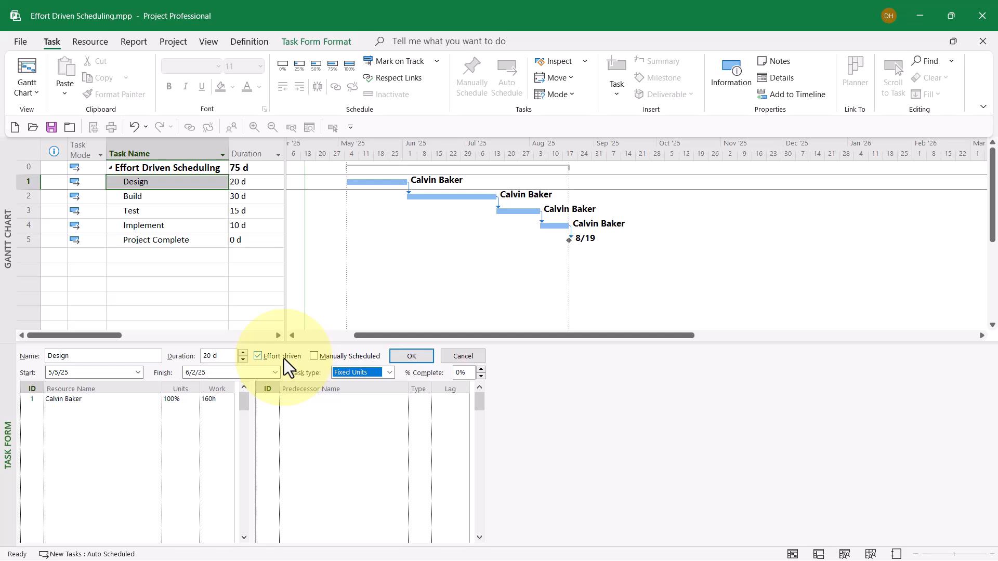
pyautogui.click(405, 357)
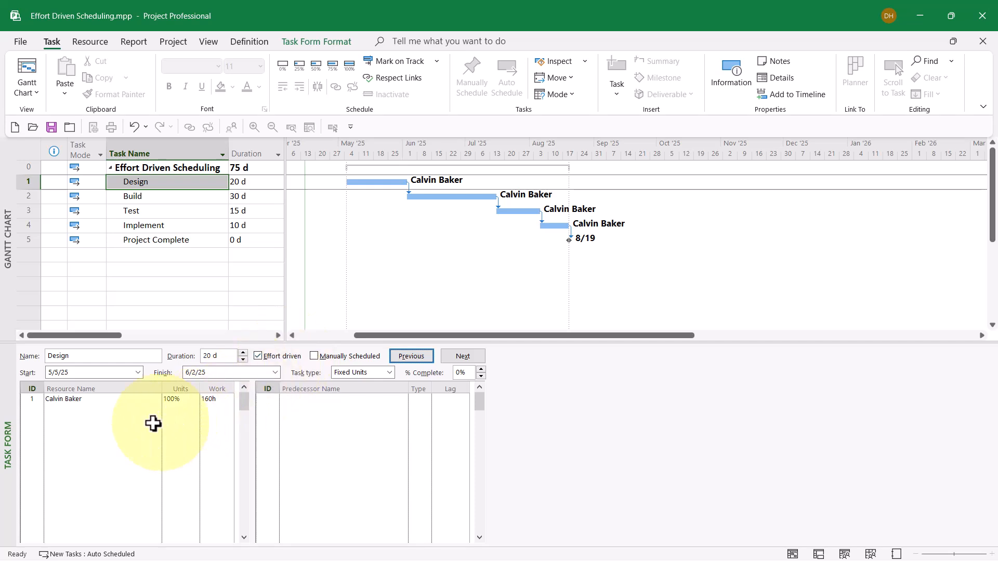
# - Add the second listed resource to the Design task at 100% units and apply the change
pyautogui.click(85, 410)
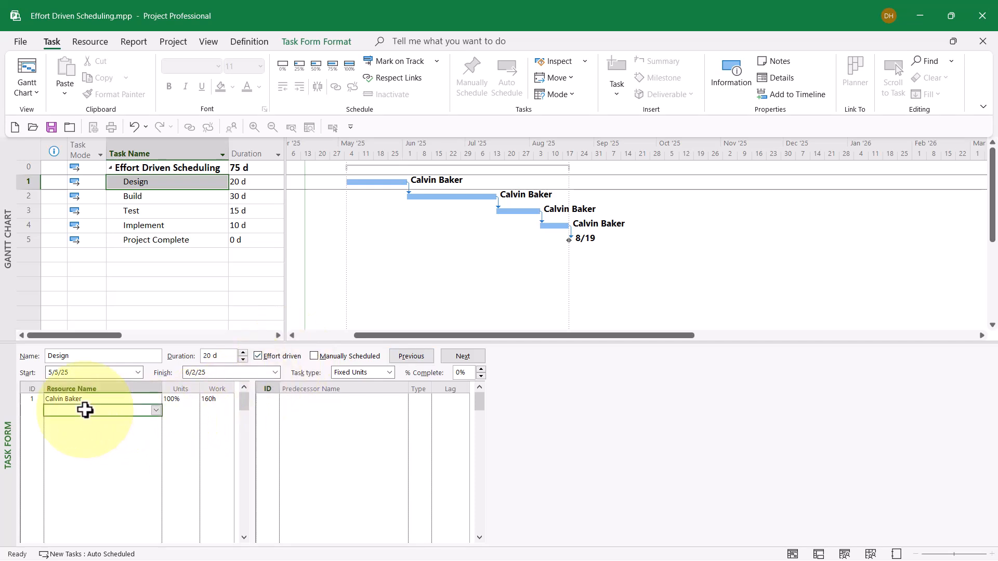
pyautogui.click(156, 410)
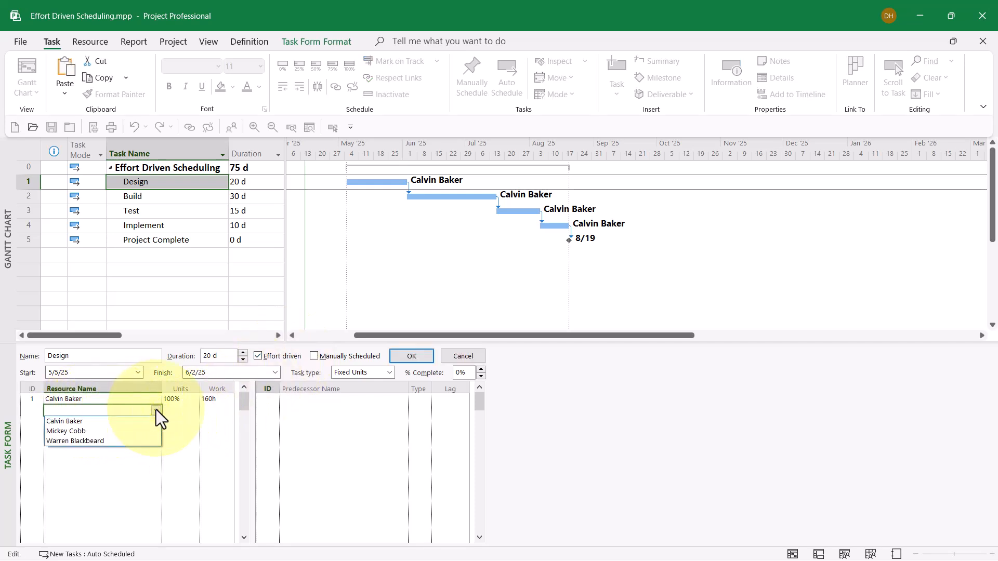
pyautogui.click(105, 431)
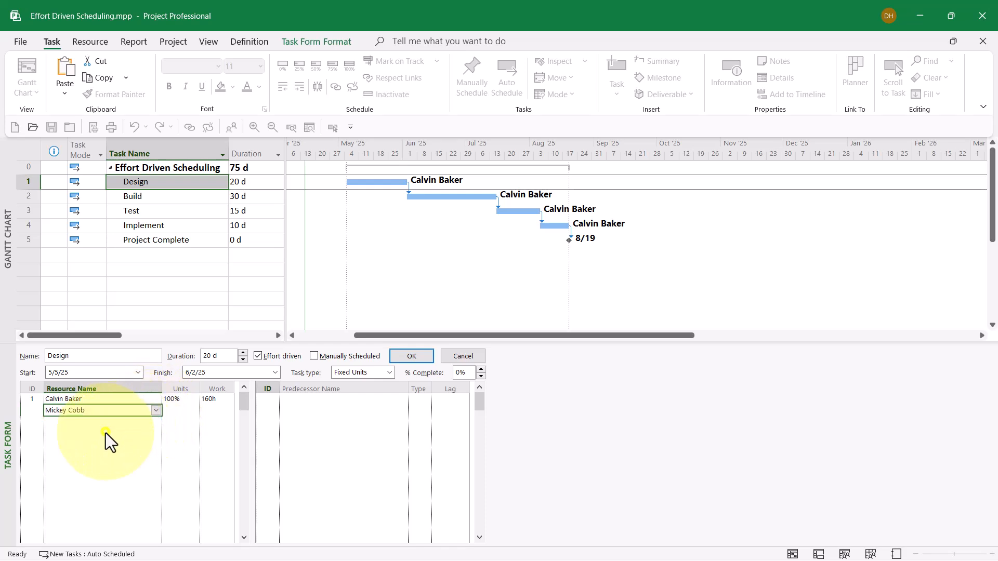
pyautogui.click(183, 411)
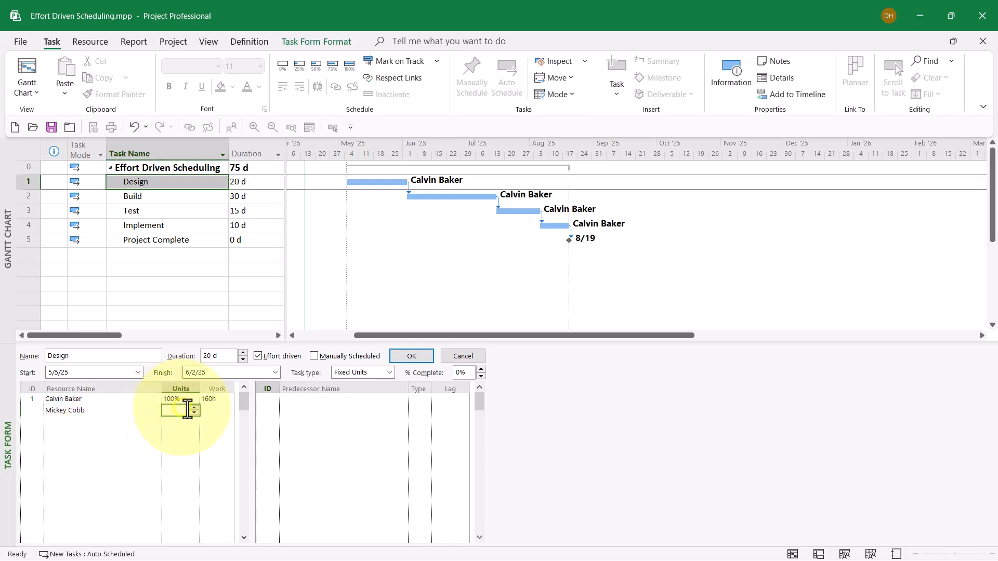
pyautogui.click(195, 409)
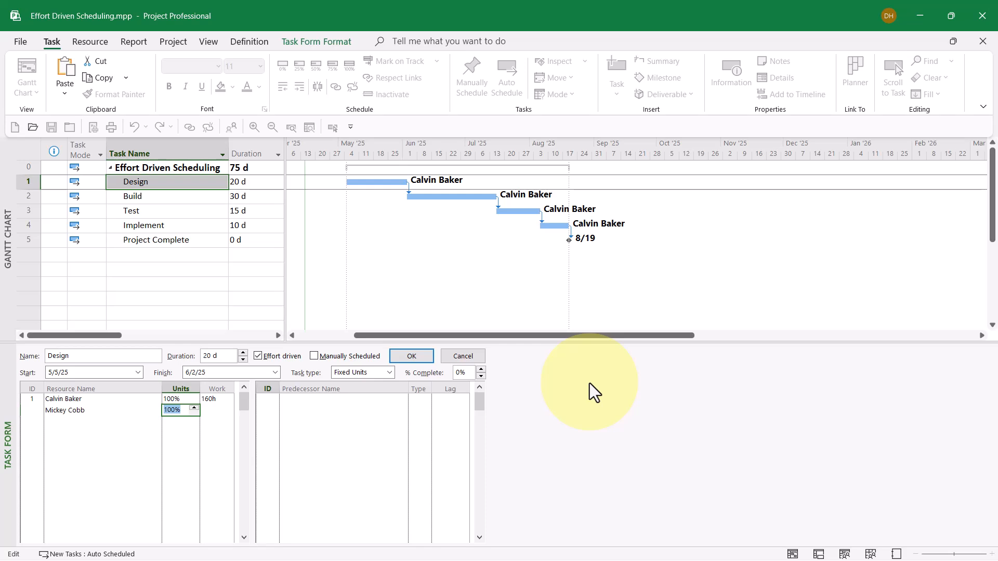
pyautogui.click(417, 354)
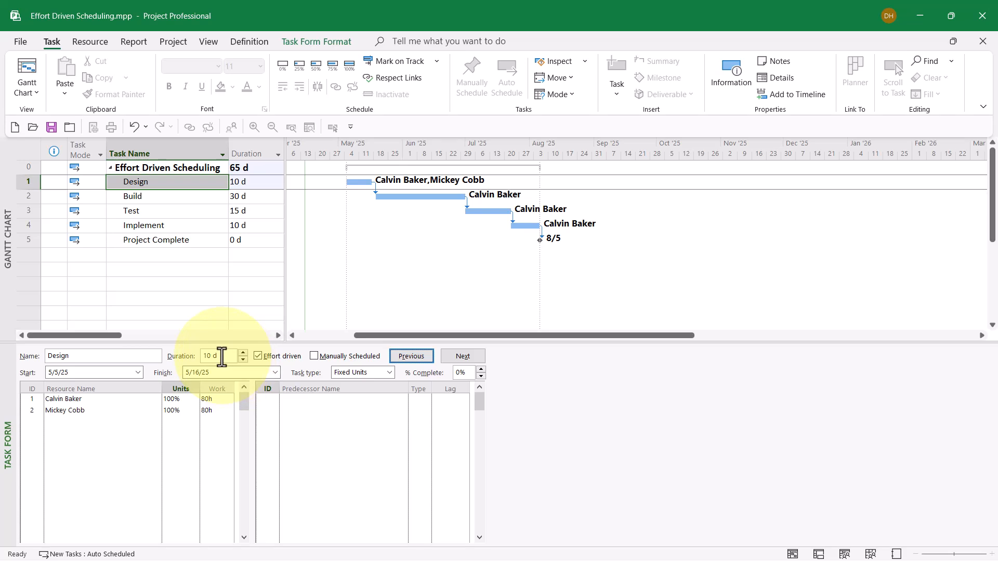
# - Set the work for both resources on the Design task to 96 hours and apply the form
pyautogui.click(216, 400)
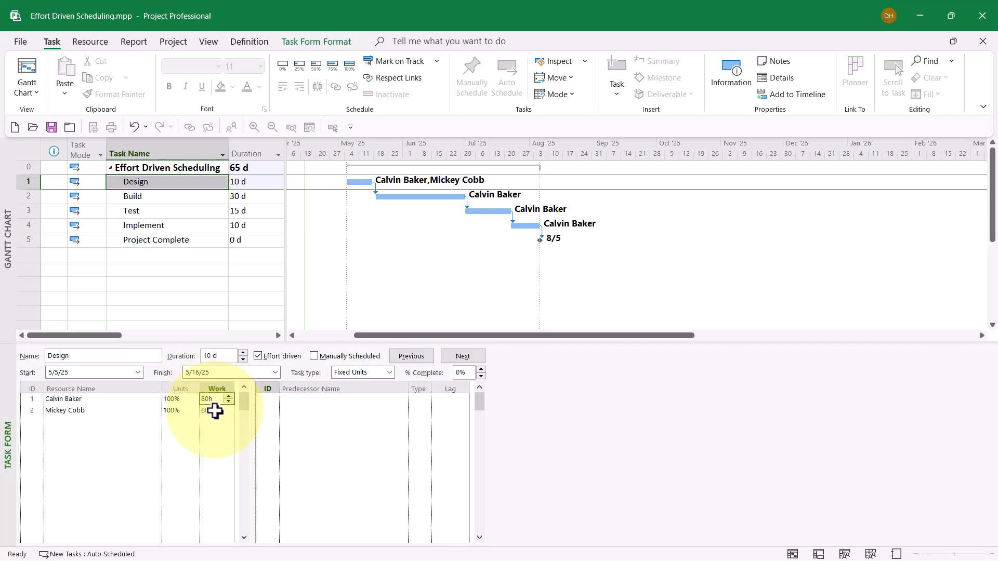
pyautogui.click(215, 411)
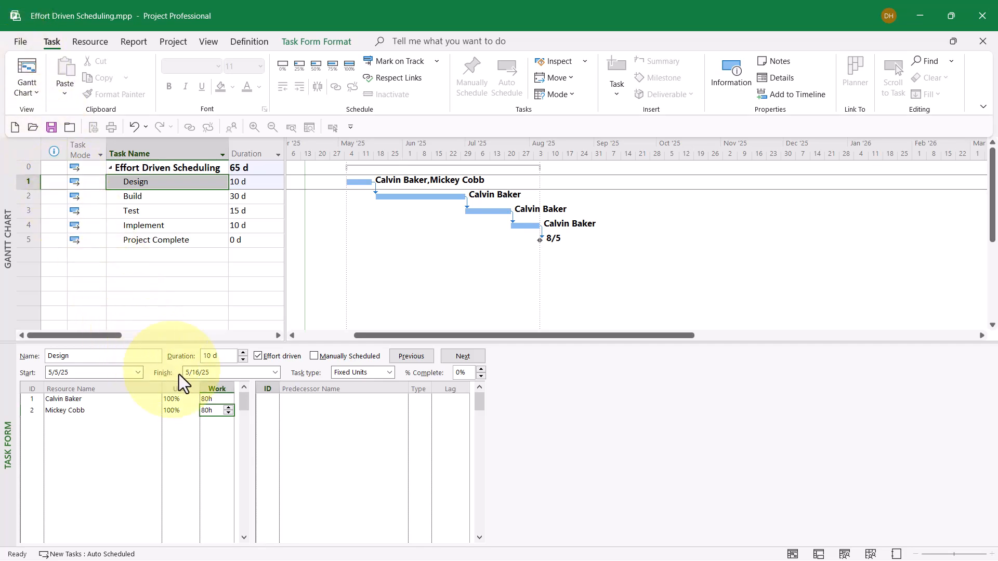
pyautogui.click(214, 401)
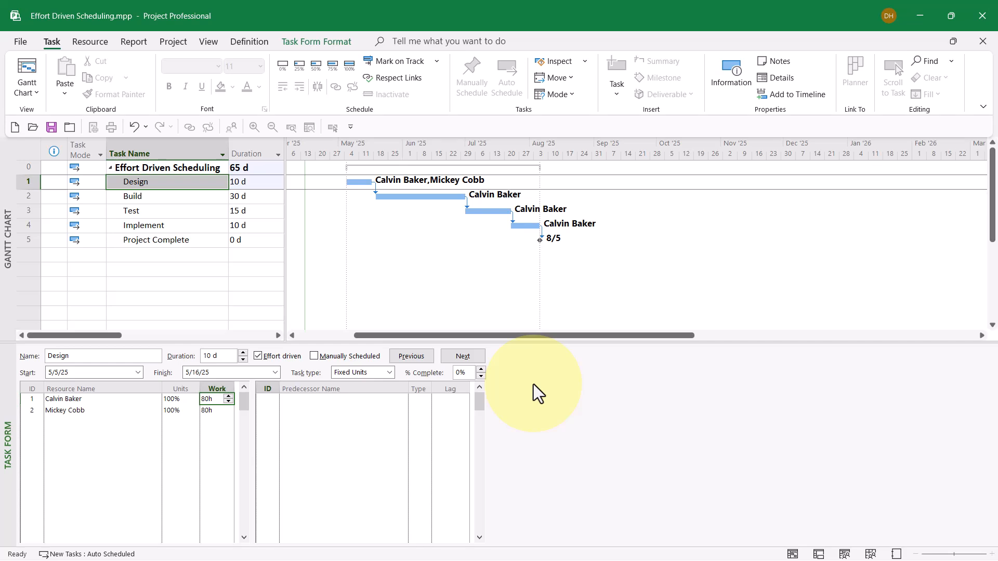
pyautogui.write('96')
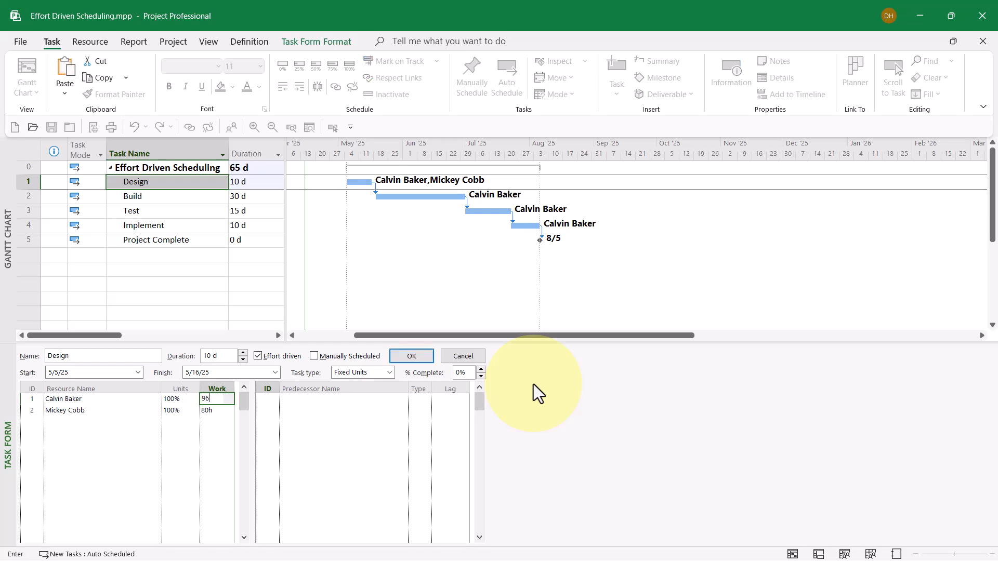
pyautogui.press('Return')
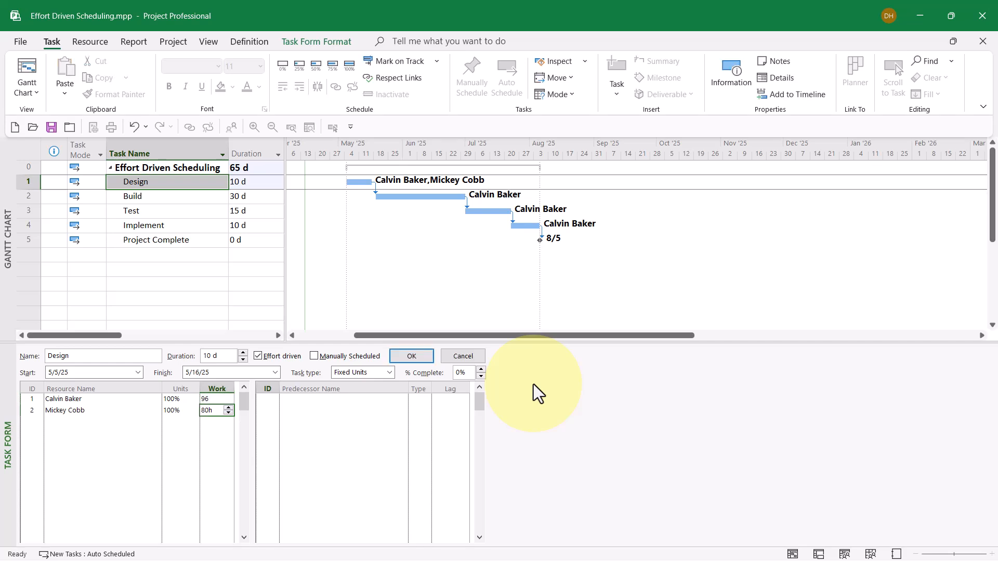
pyautogui.write('96')
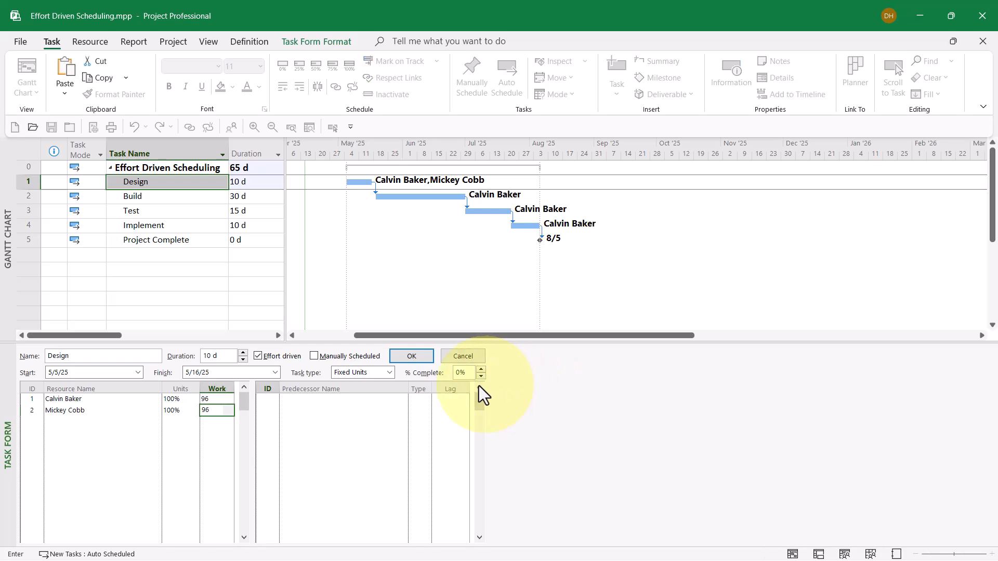
pyautogui.click(420, 358)
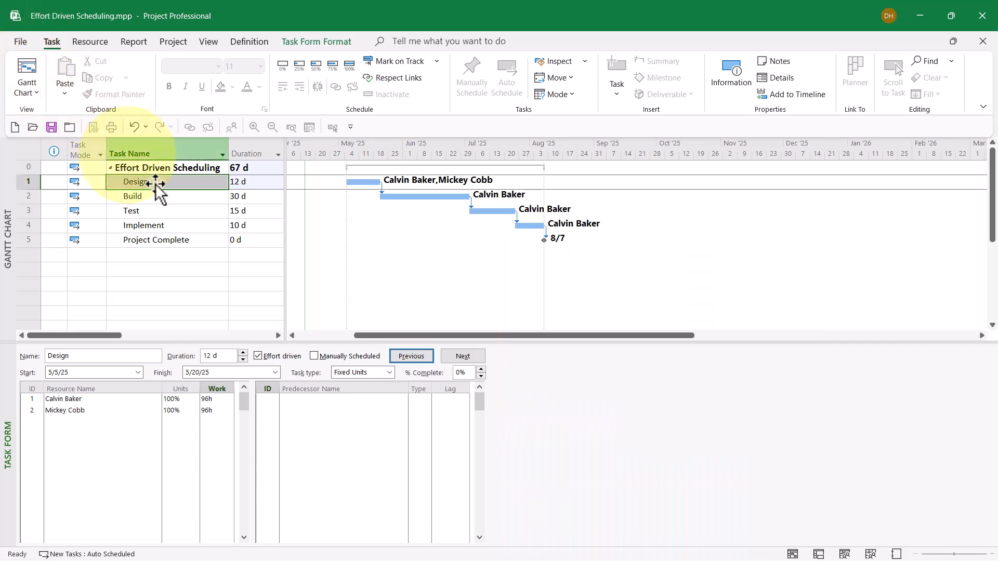
# - Move to the Build task and add the second listed resource to it at 100% units
pyautogui.click(466, 360)
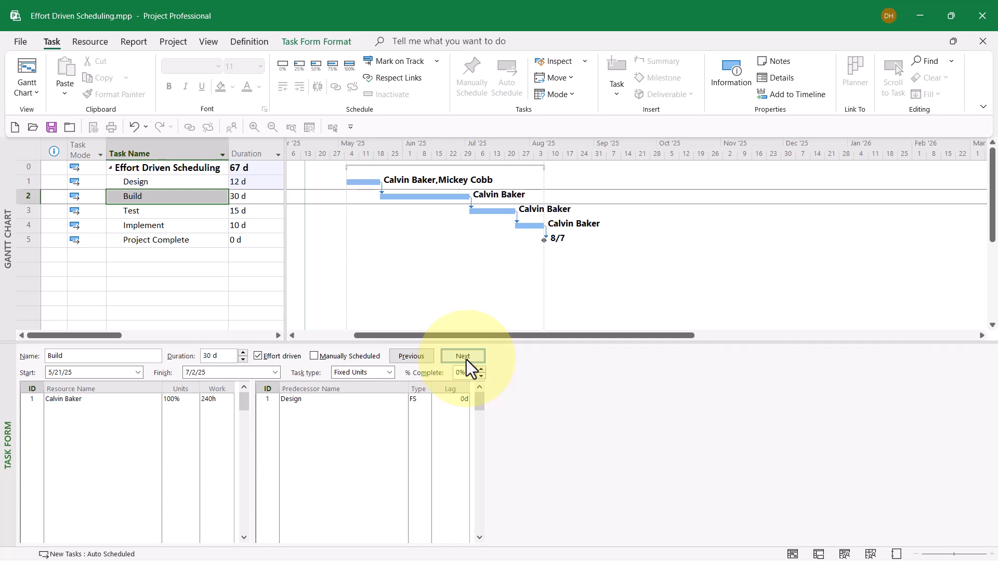
pyautogui.click(102, 401)
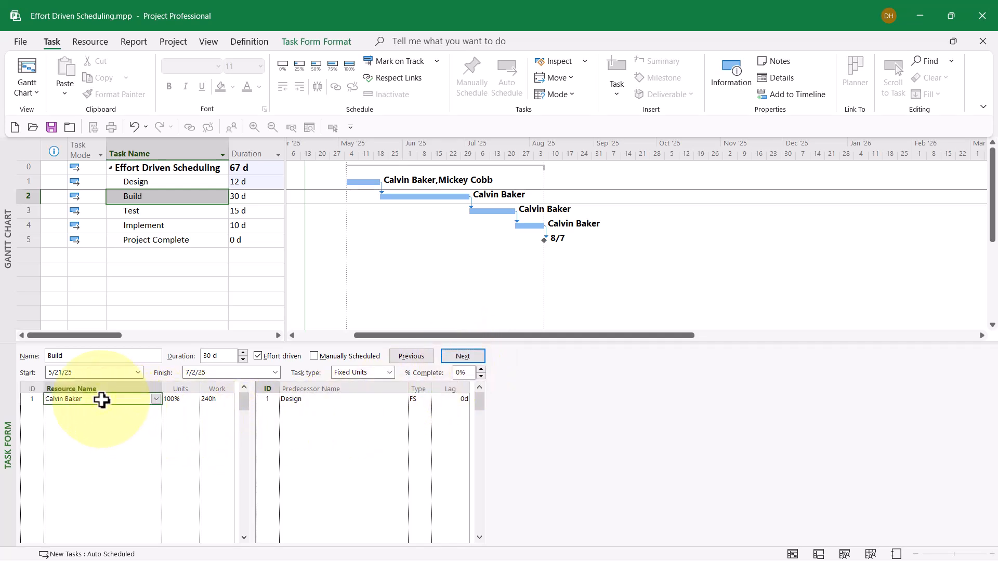
pyautogui.click(175, 401)
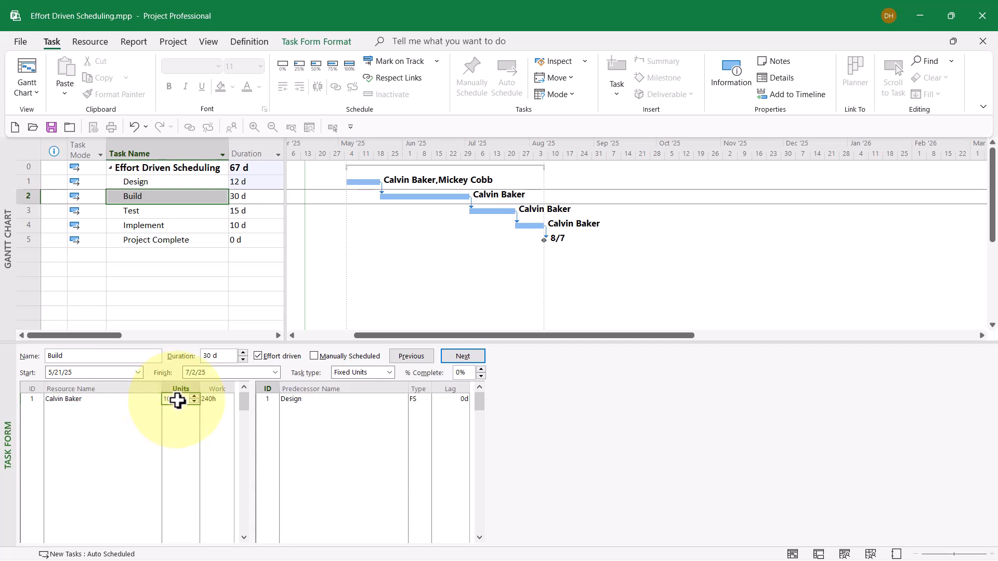
pyautogui.click(220, 401)
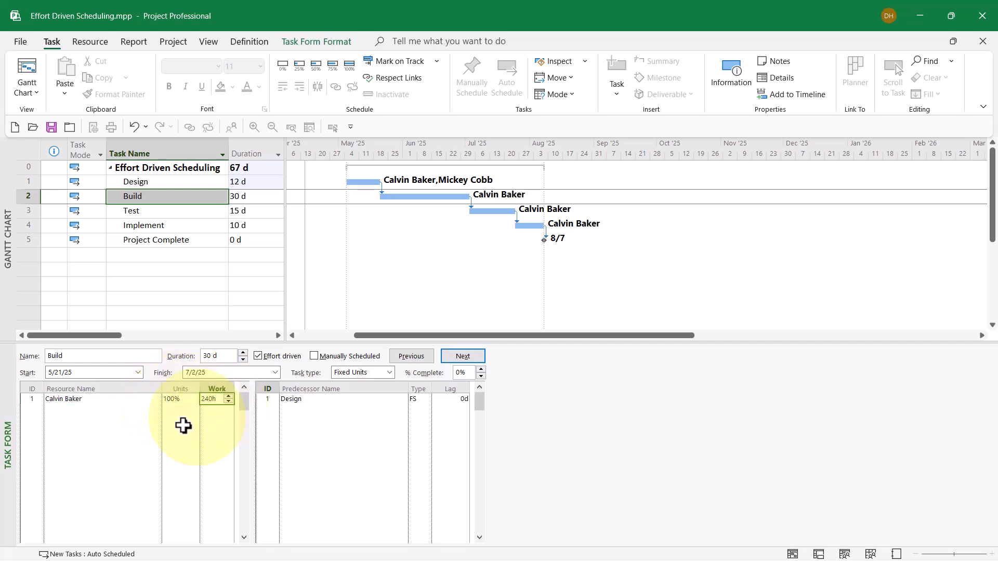
pyautogui.click(115, 410)
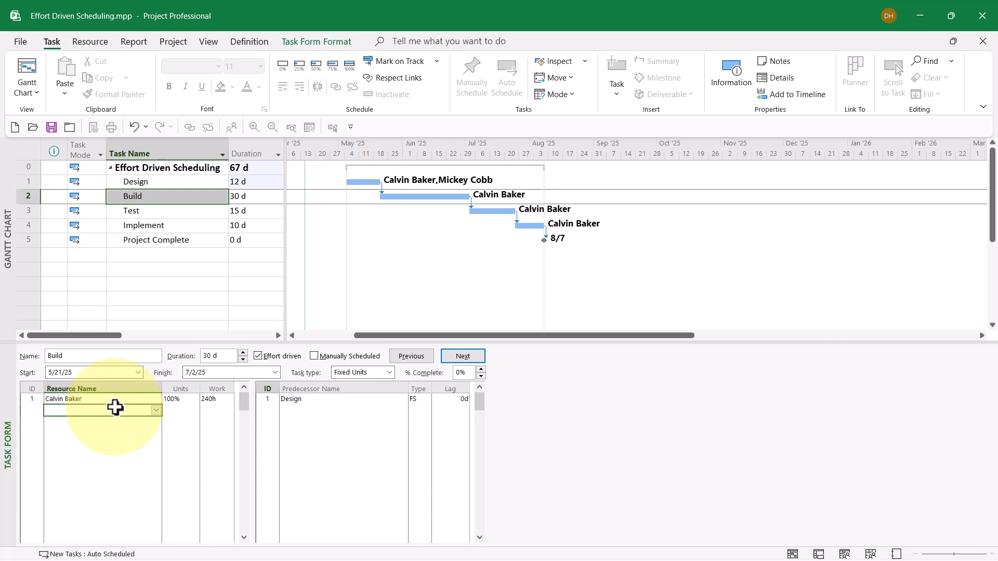
pyautogui.click(155, 410)
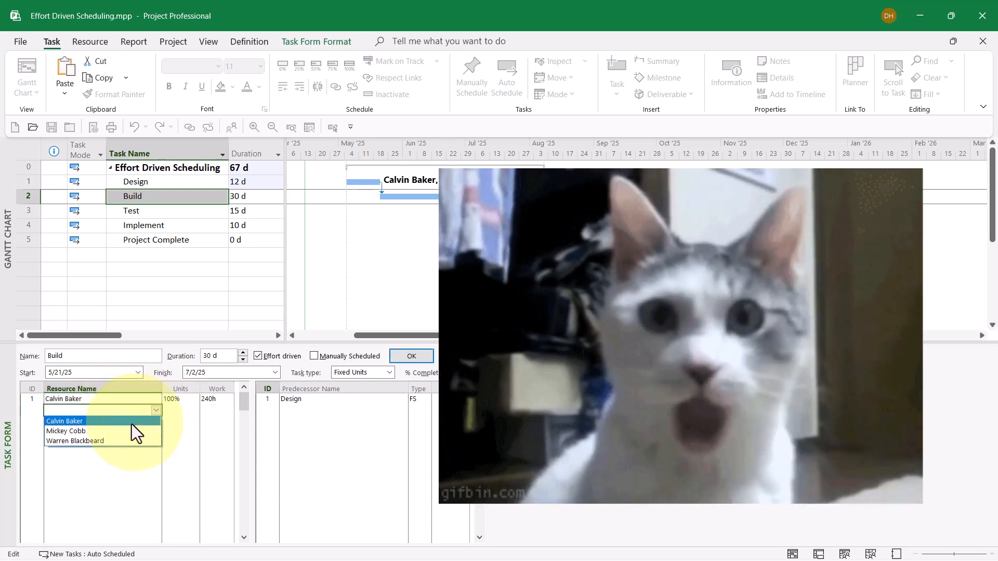
pyautogui.click(106, 432)
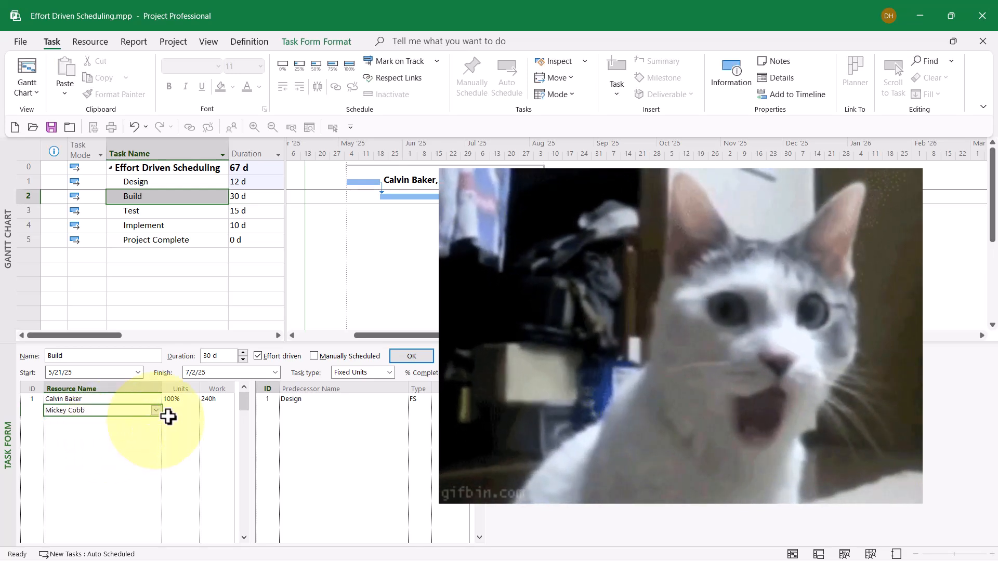
pyautogui.click(172, 411)
pyautogui.click(194, 408)
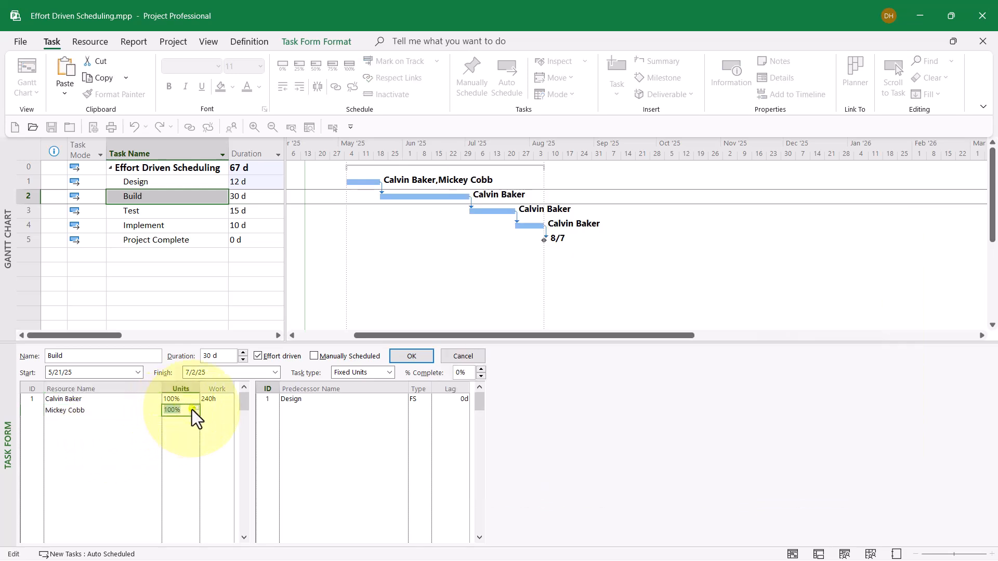
# - Add the third listed resource to the Build task at 100% units and apply the form
pyautogui.click(72, 420)
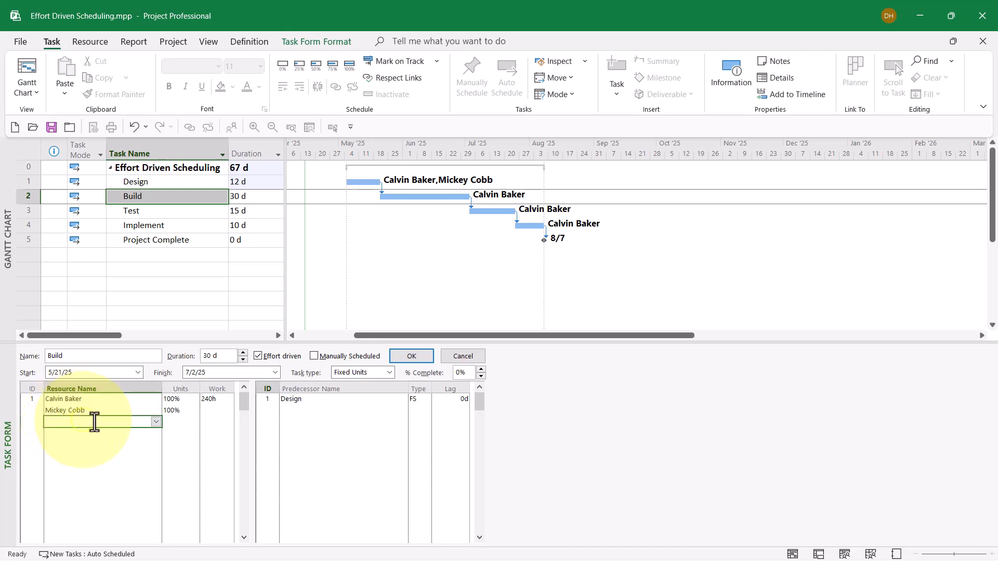
pyautogui.click(155, 422)
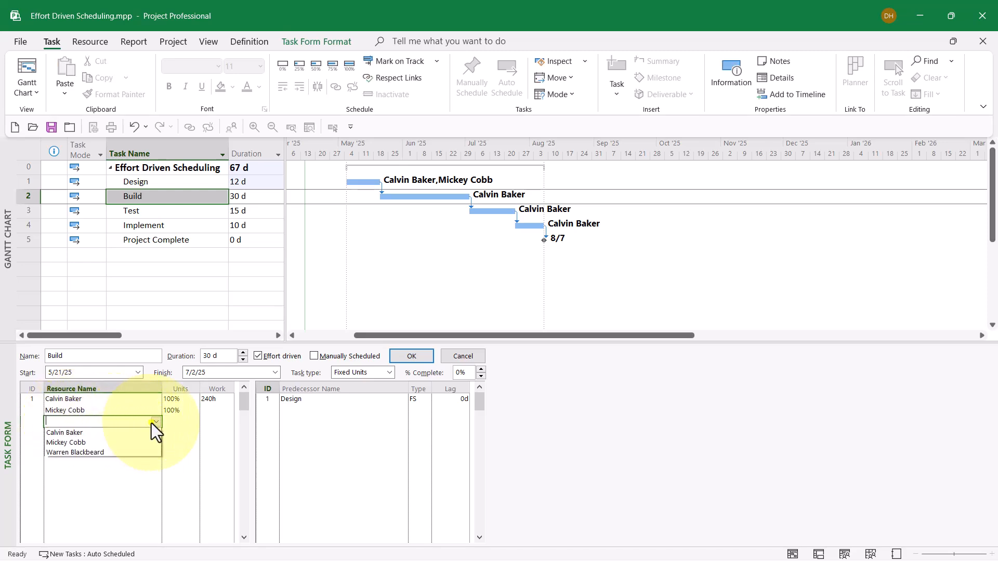
pyautogui.click(127, 453)
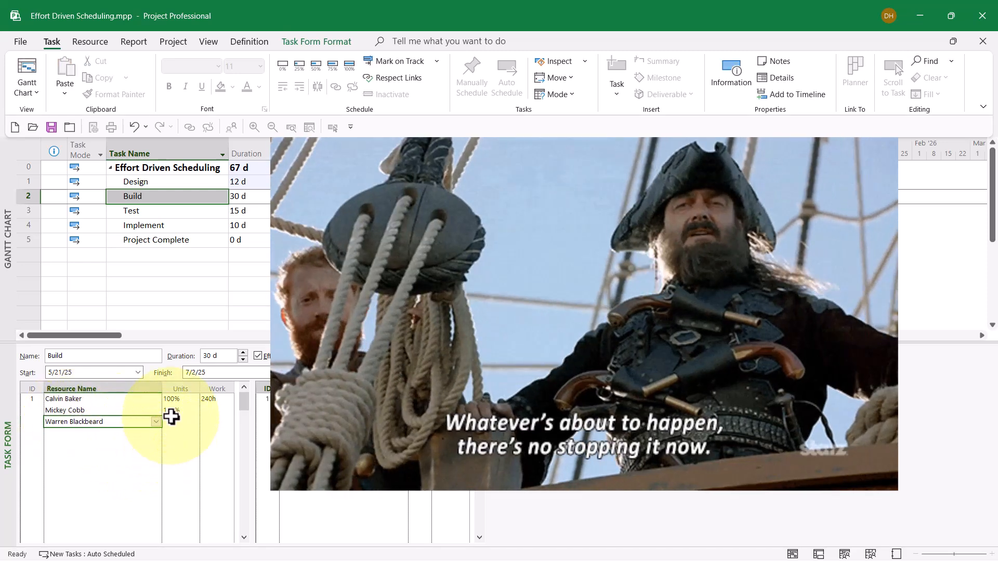
pyautogui.click(177, 422)
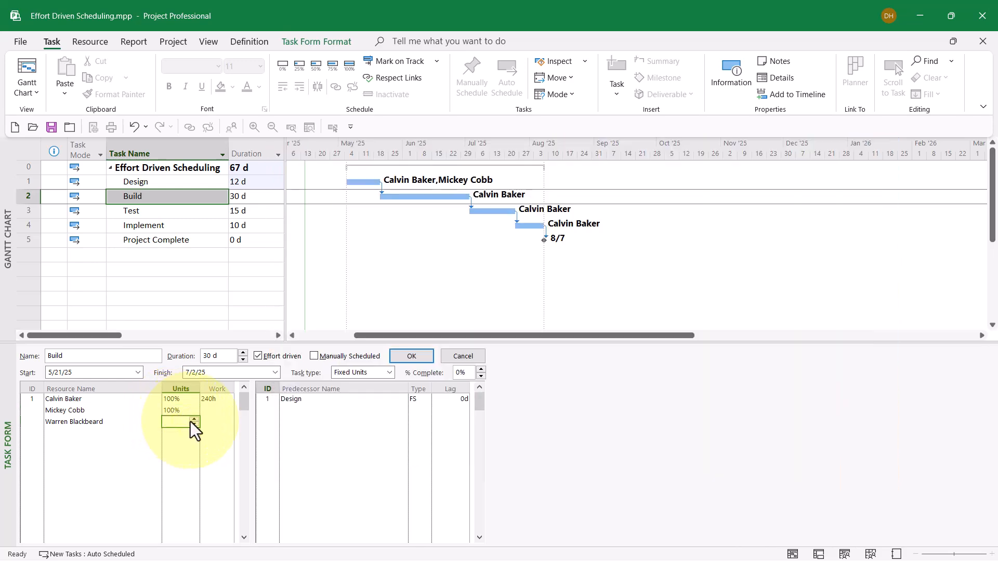
pyautogui.click(192, 422)
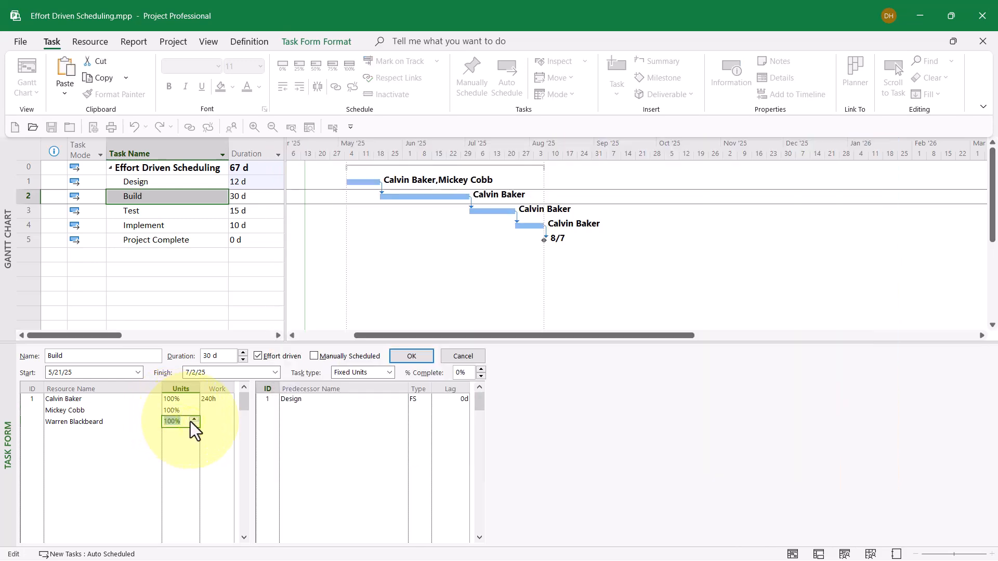
pyautogui.click(411, 356)
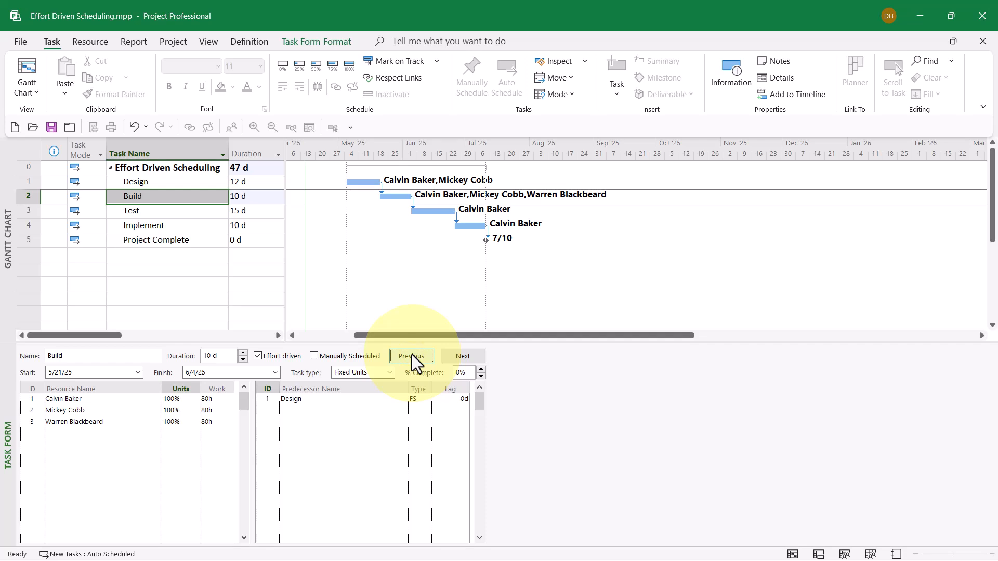
# - Set the work for all three resources on the Build task to 104 hours and apply the form
pyautogui.click(223, 399)
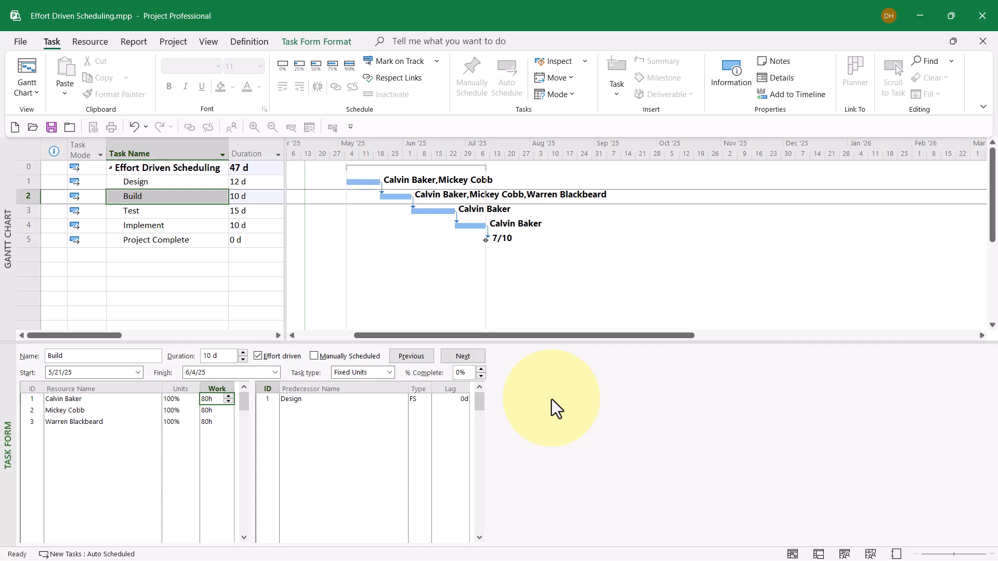
pyautogui.click(213, 412)
pyautogui.click(209, 425)
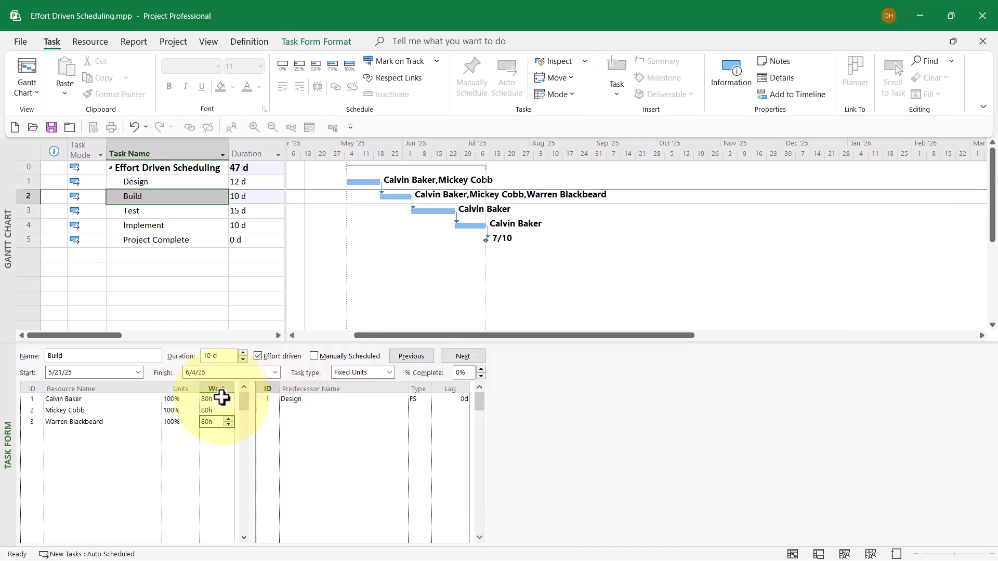
pyautogui.click(222, 398)
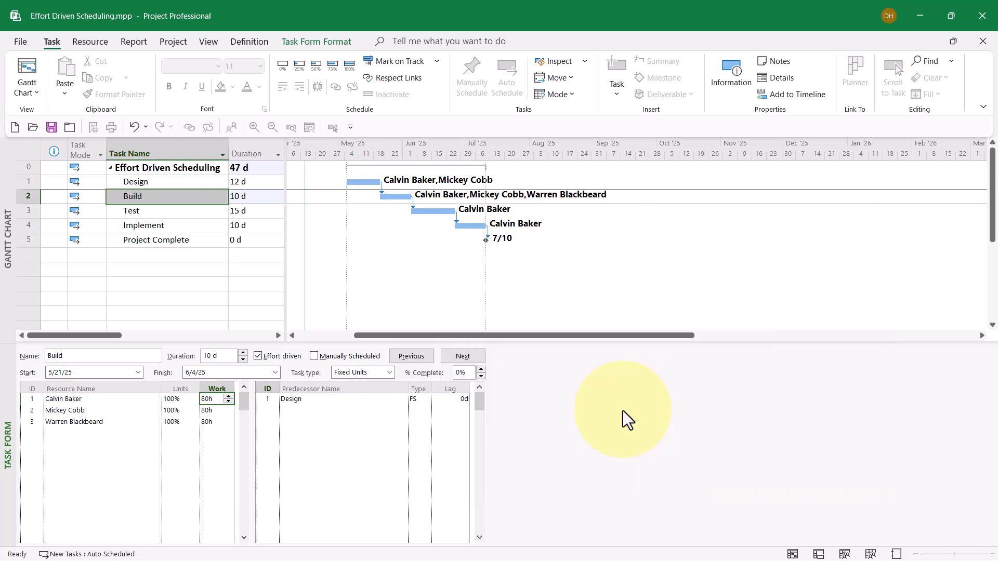
pyautogui.write('1')
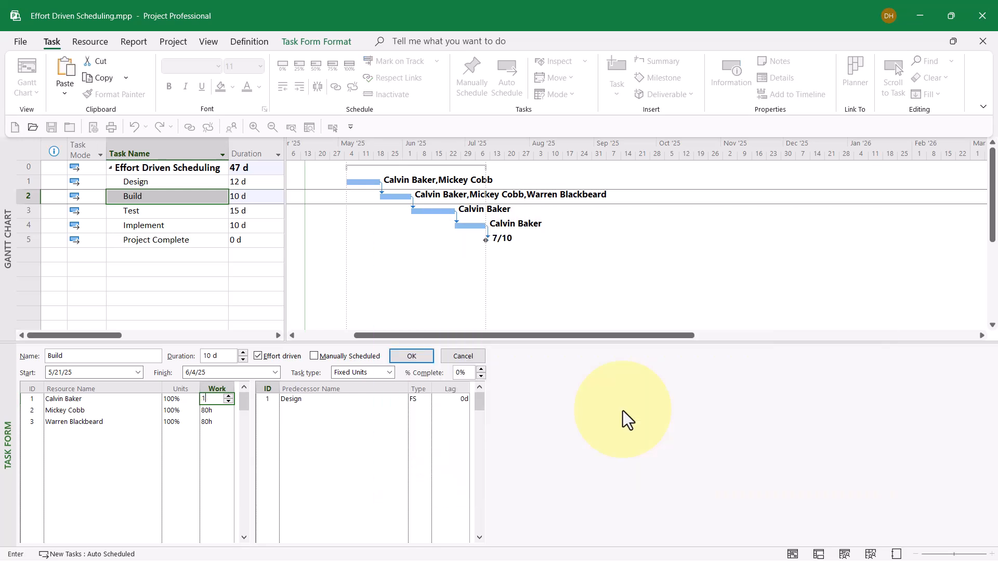
pyautogui.write('04')
pyautogui.press('Return')
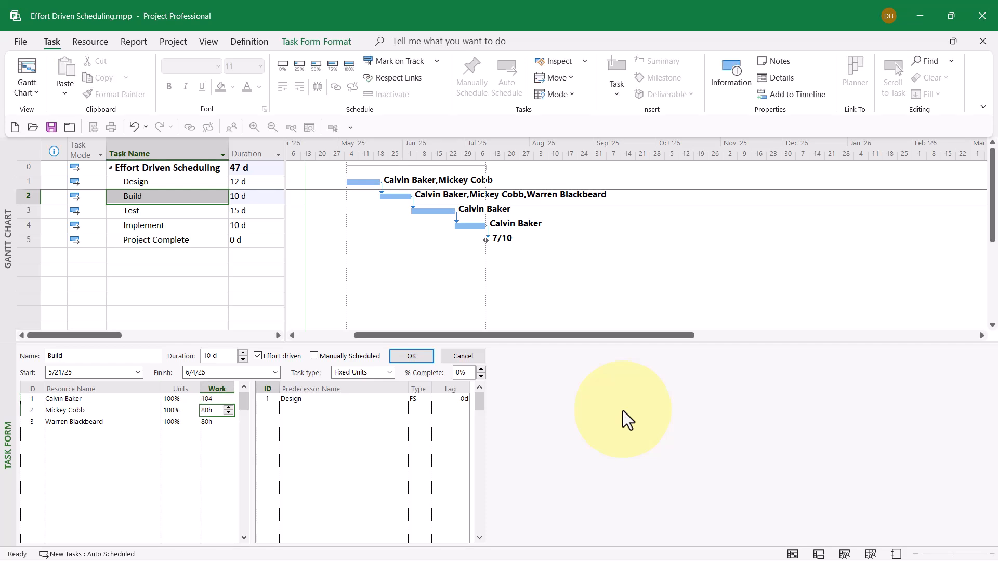
pyautogui.write('104')
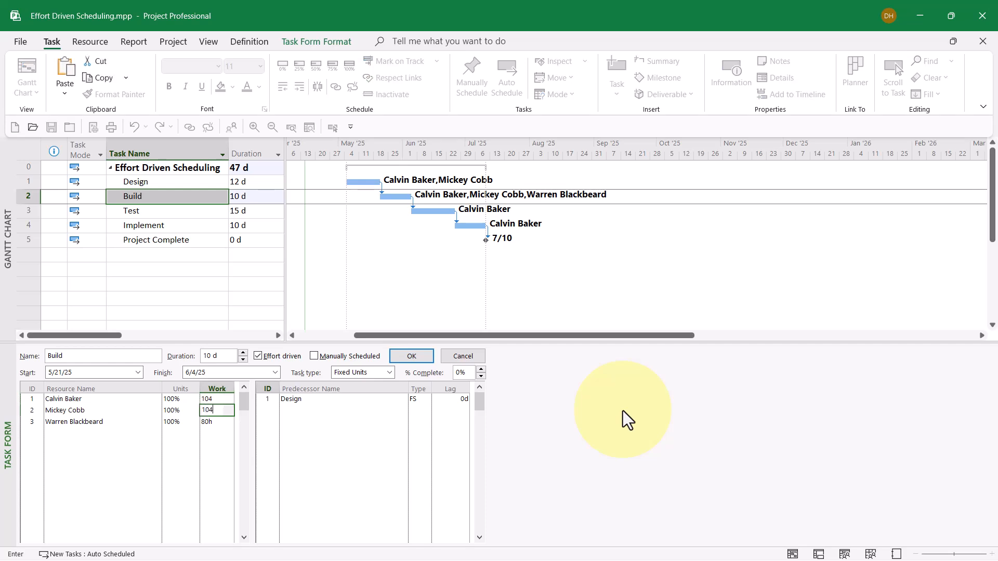
pyautogui.press('Return')
pyautogui.write('104')
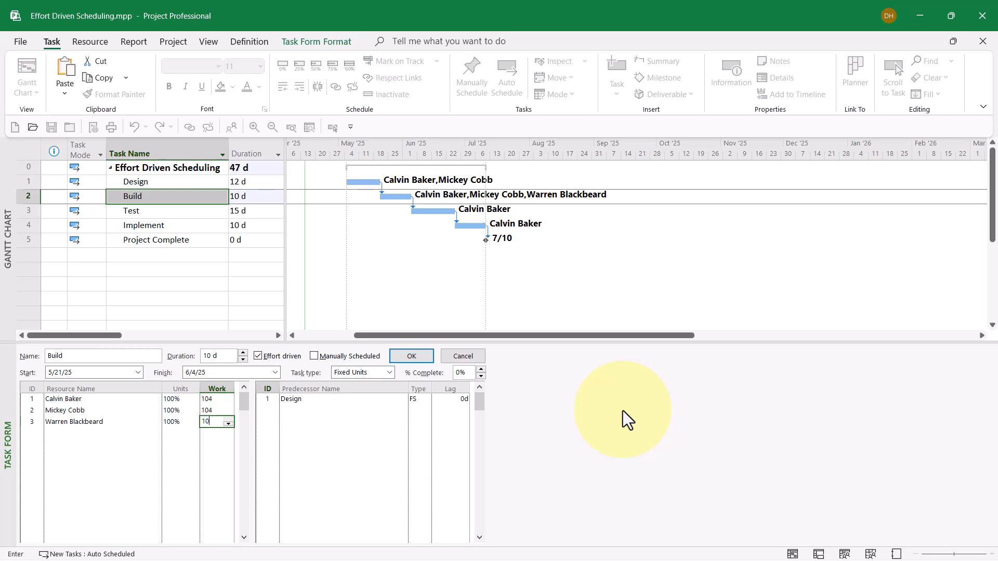
pyautogui.press('Return')
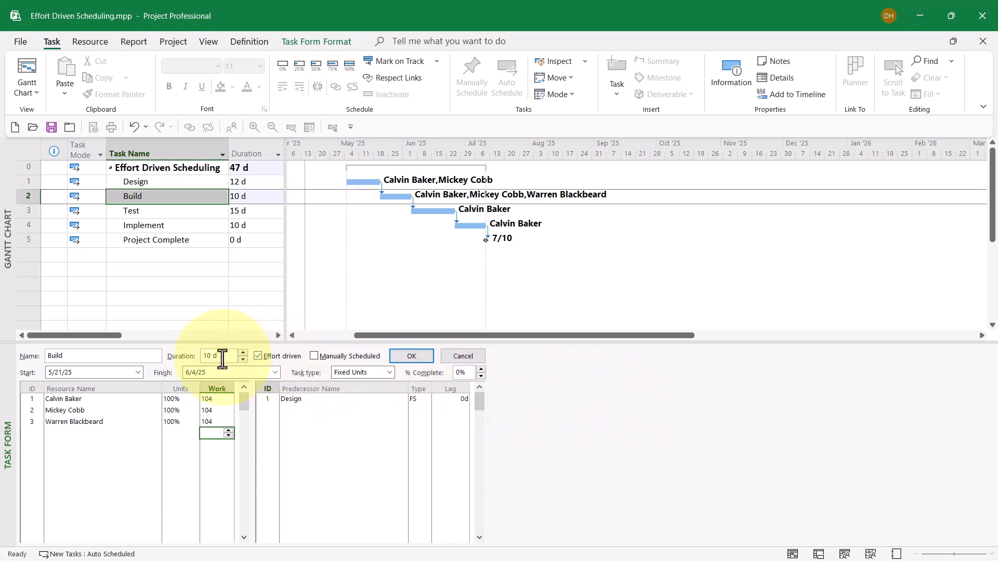
pyautogui.click(403, 360)
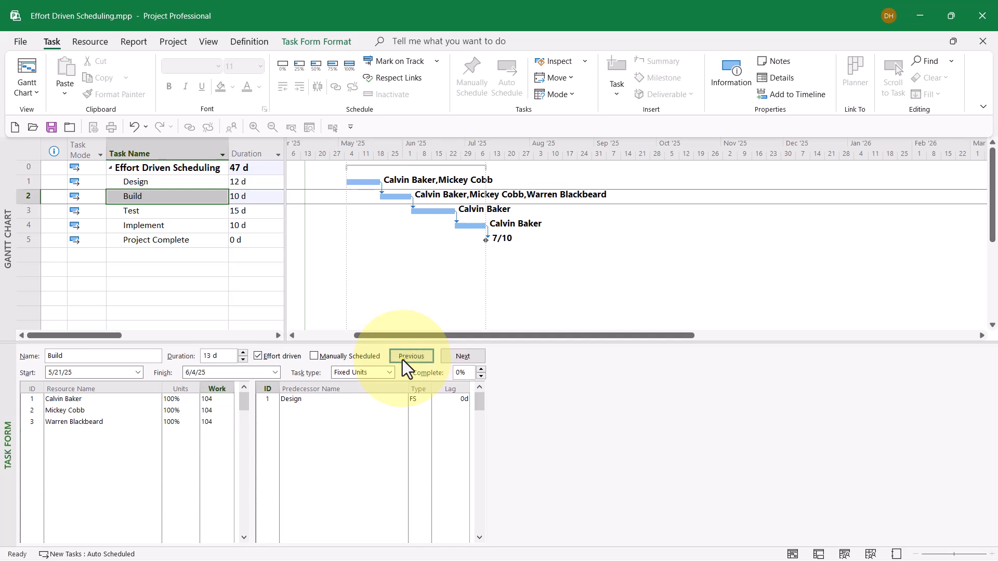